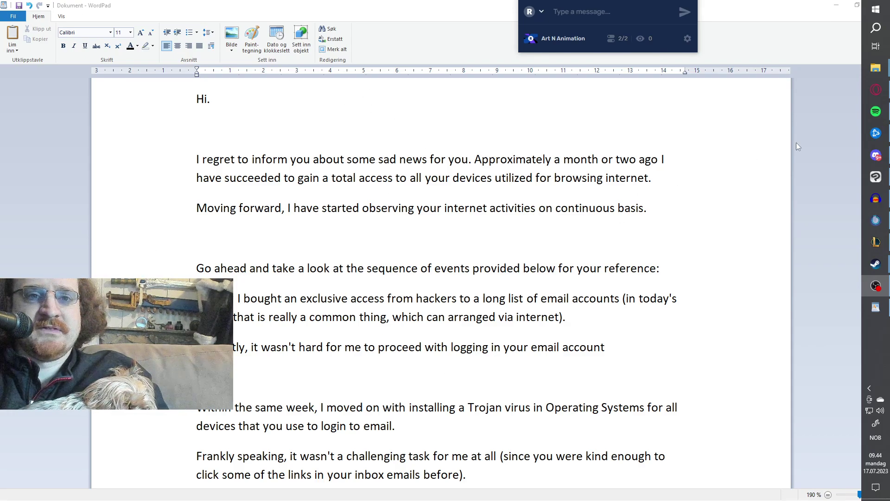
pyautogui.scroll(-3, 476, 267)
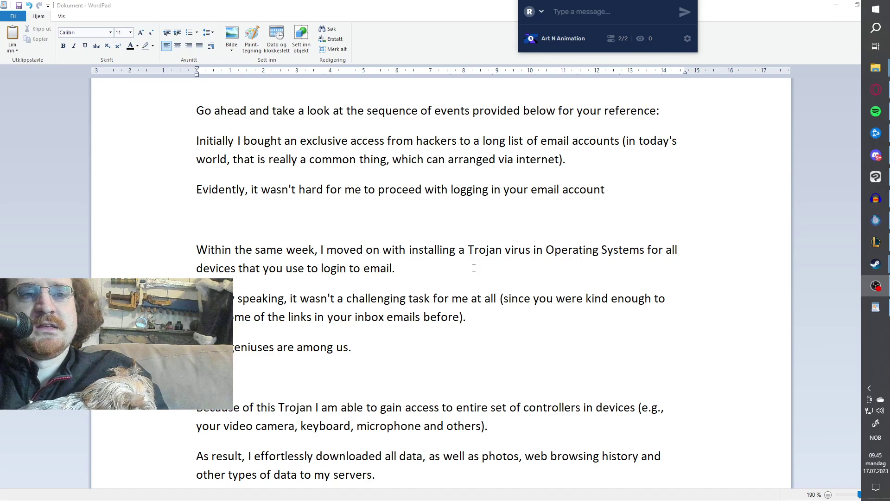
pyautogui.scroll(-3, 312, 357)
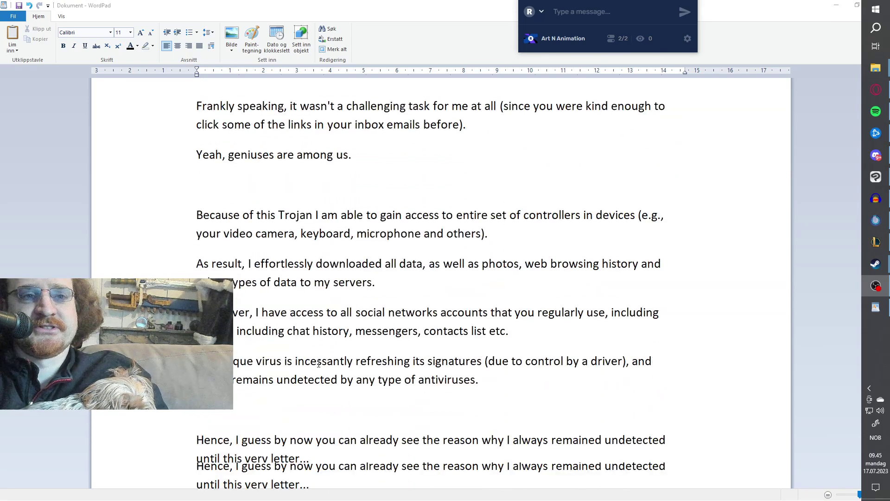
pyautogui.scroll(-3, 314, 359)
pyautogui.scroll(-1, 317, 362)
pyautogui.scroll(1, 319, 363)
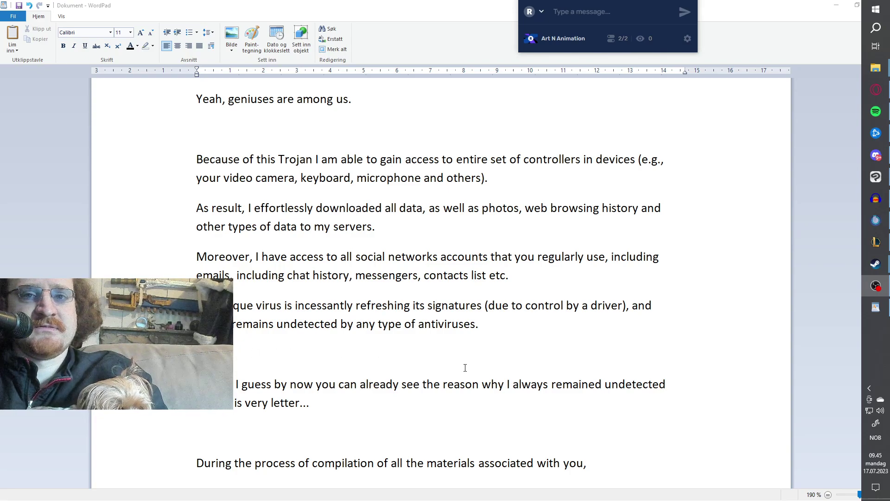
pyautogui.scroll(-3, 437, 370)
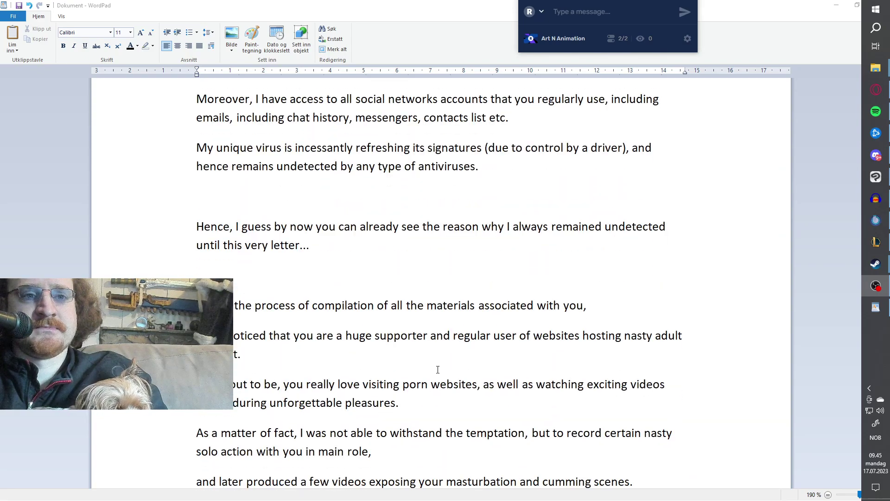
pyautogui.scroll(-3, 437, 370)
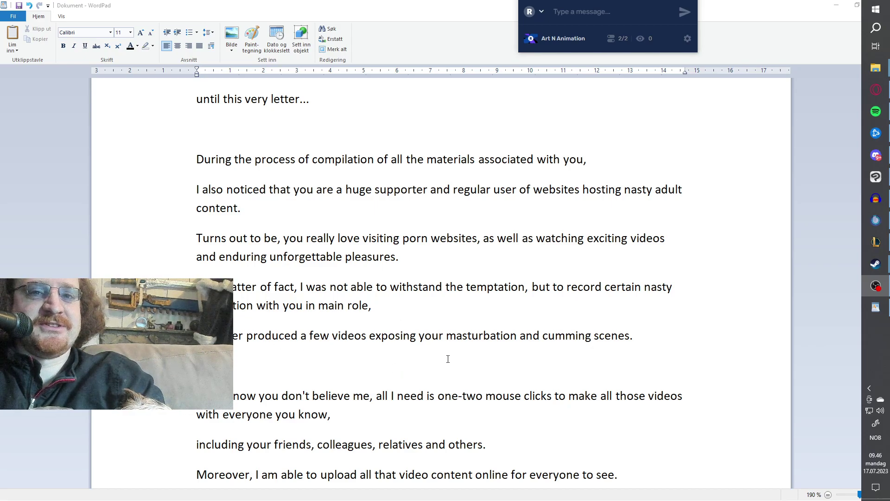
pyautogui.scroll(-1, 546, 349)
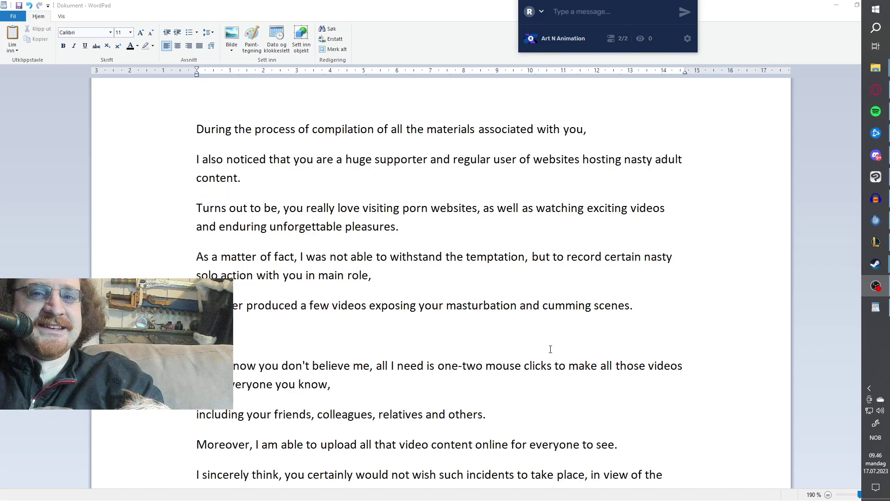
pyautogui.scroll(-4, 549, 349)
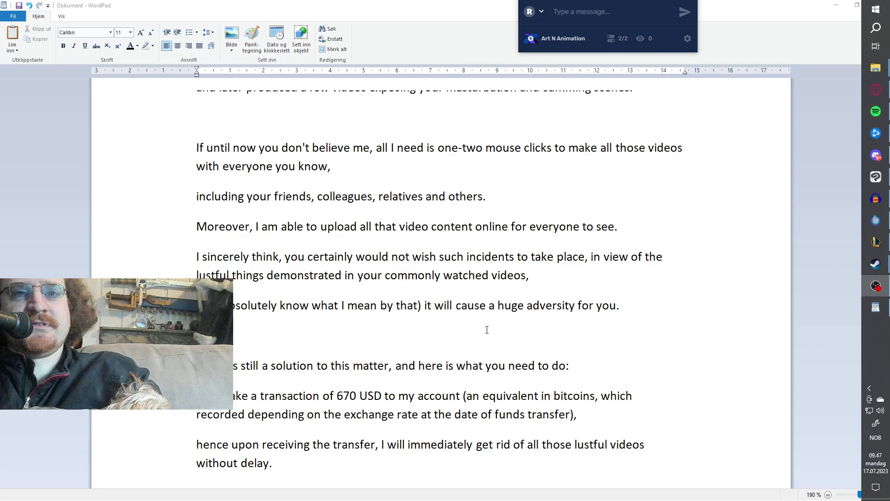
pyautogui.scroll(-3, 523, 332)
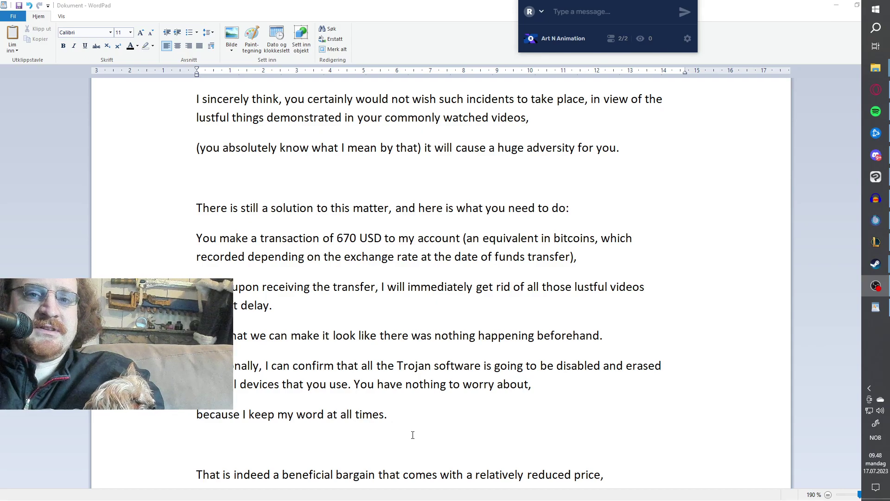
pyautogui.scroll(-3, 412, 435)
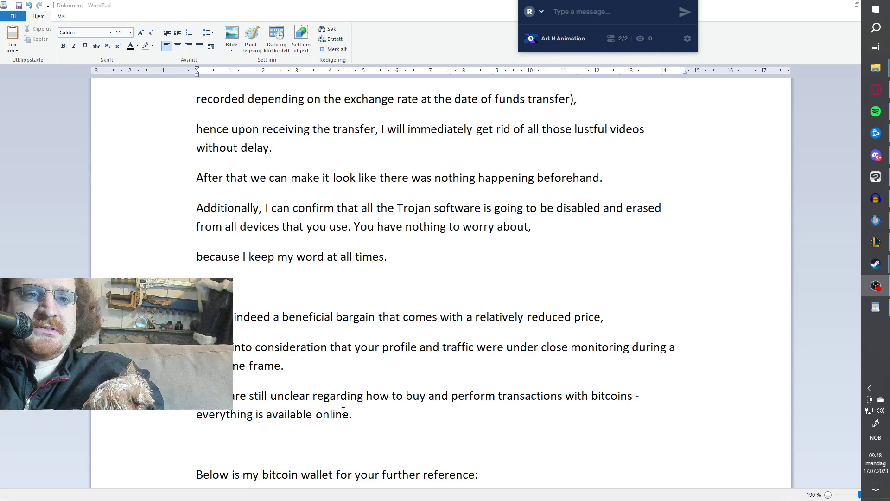
pyautogui.scroll(-3, 327, 407)
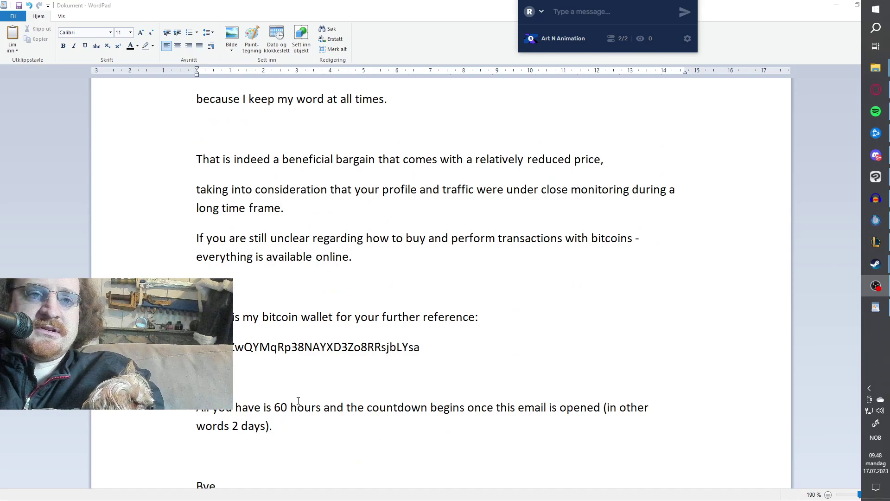
pyautogui.scroll(-1, 308, 405)
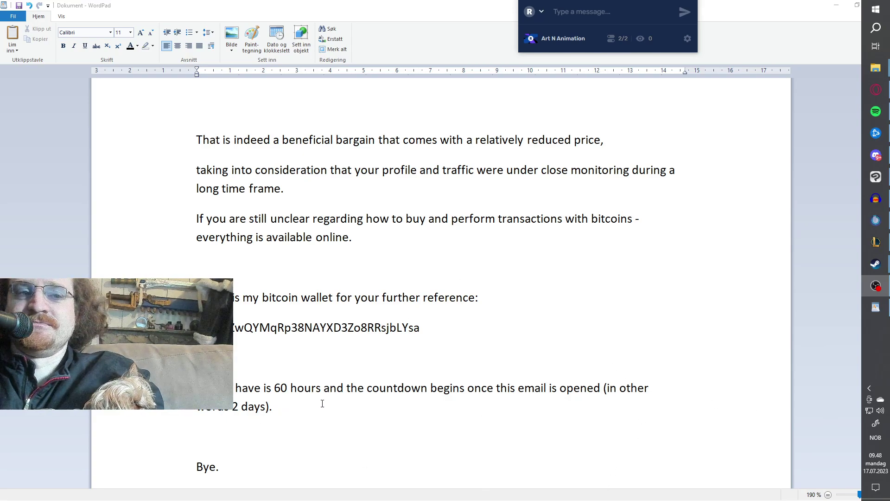
pyautogui.scroll(2, 321, 404)
pyautogui.scroll(5, 330, 424)
pyautogui.scroll(5, 333, 426)
pyautogui.scroll(5, 337, 431)
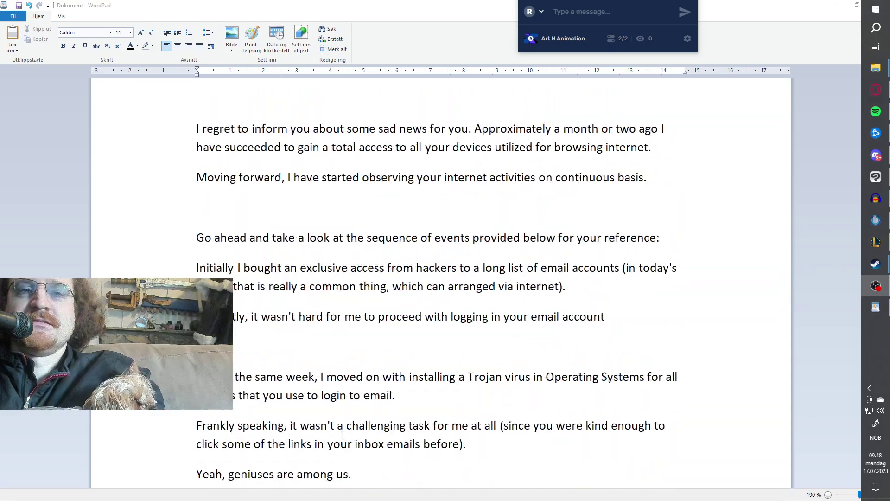
pyautogui.scroll(1, 342, 436)
pyautogui.scroll(-5, 416, 339)
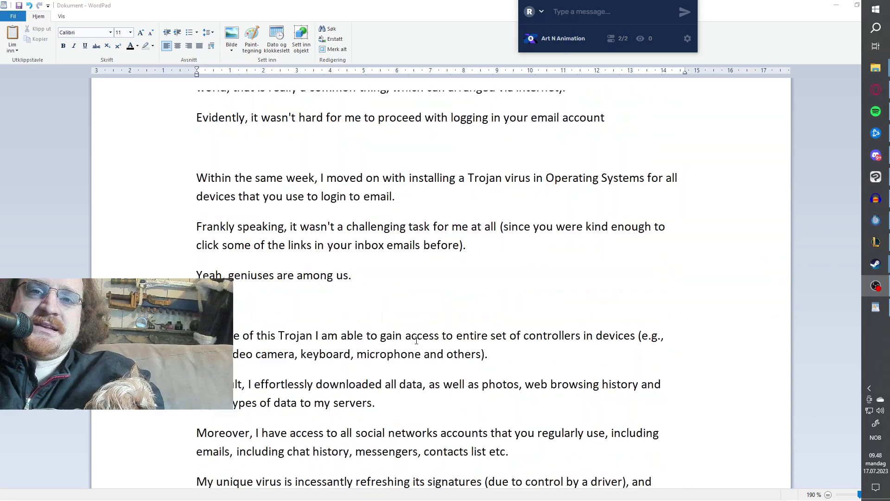
pyautogui.scroll(-5, 416, 339)
pyautogui.scroll(-5, 416, 339)
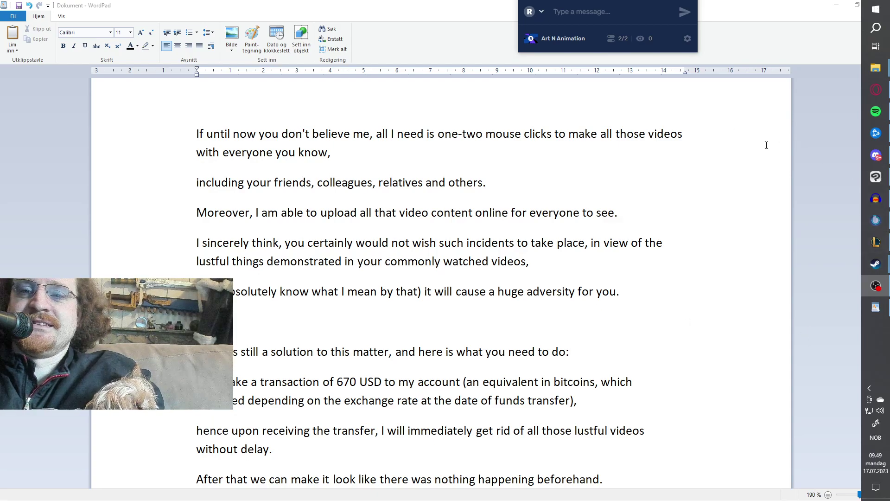
pyautogui.moveTo(875, 243)
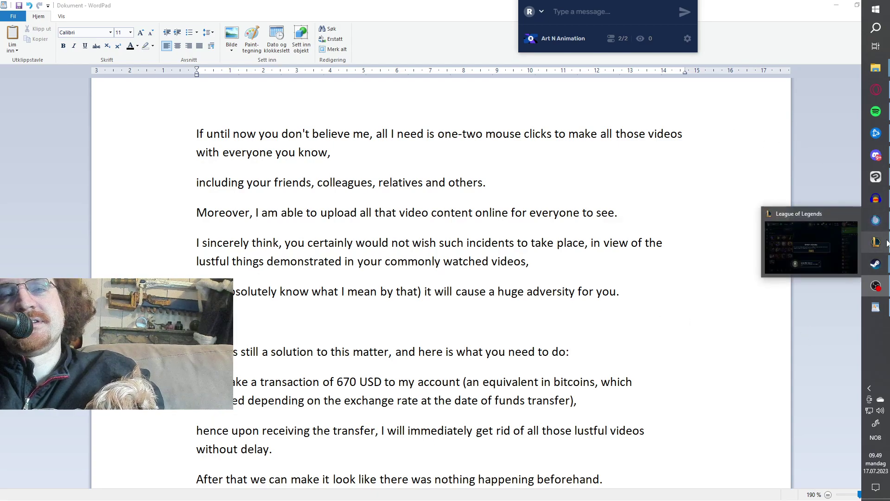
# Bring the League of Legends client, showing its report-feedback notice, to the front
pyautogui.click(844, 254)
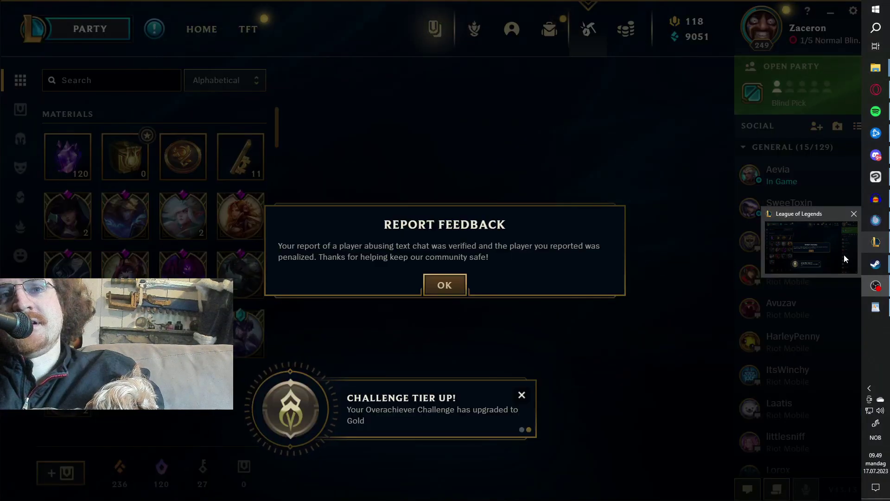